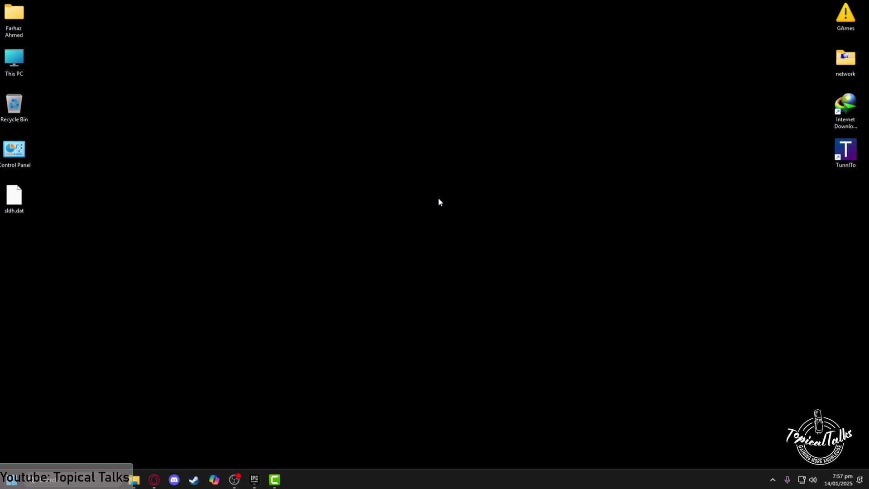
# Step: Find and open the Epic Games Launcher, and go to the game library
pyautogui.click(85, 473)
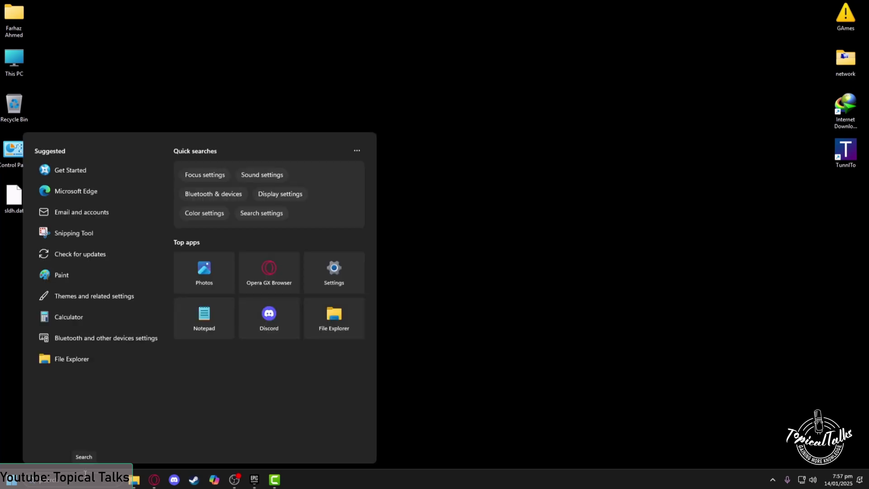
pyautogui.write('epic games launcher')
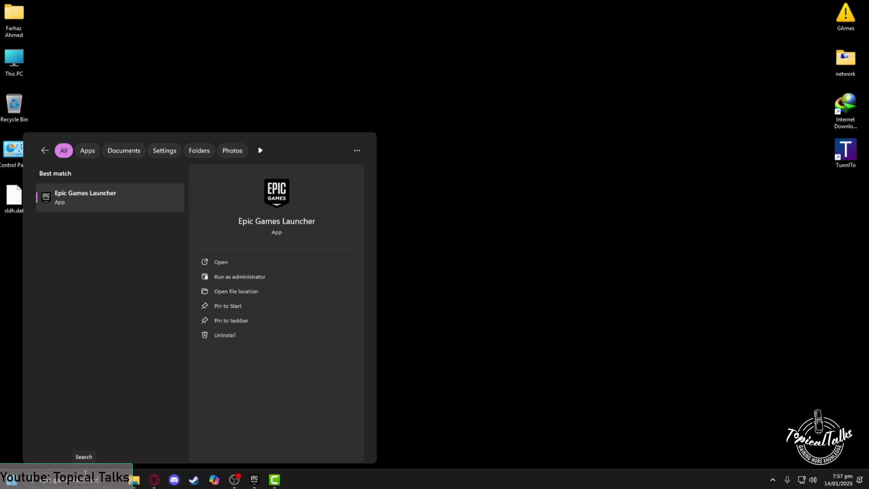
pyautogui.click(221, 263)
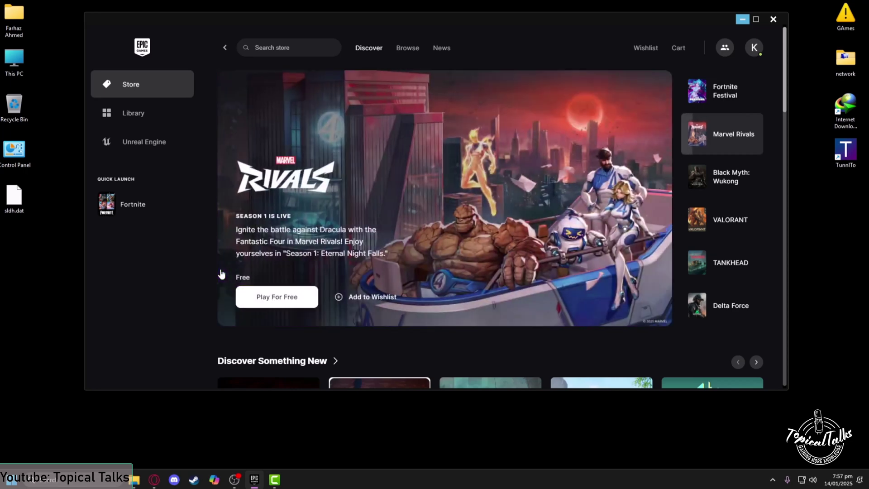
pyautogui.click(144, 120)
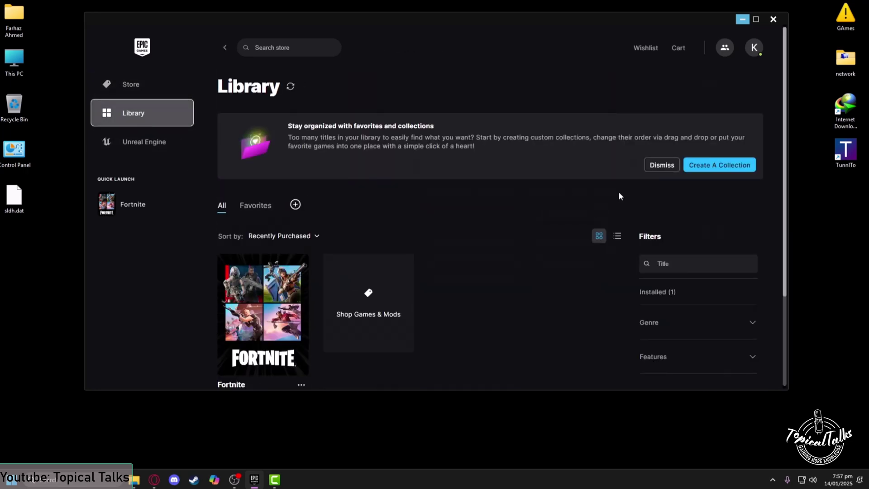
# Step: Open the management options for Fortnite from the library and verify its game files
pyautogui.click(671, 262)
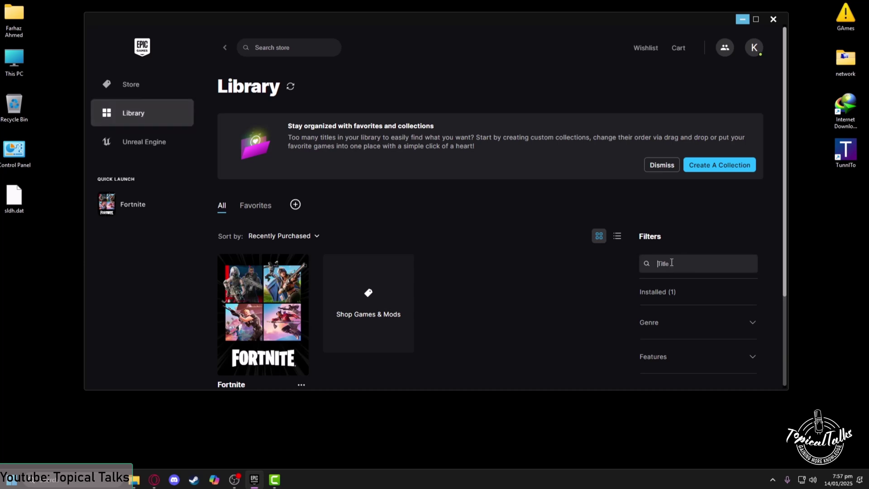
pyautogui.scroll(-1, 377, 207)
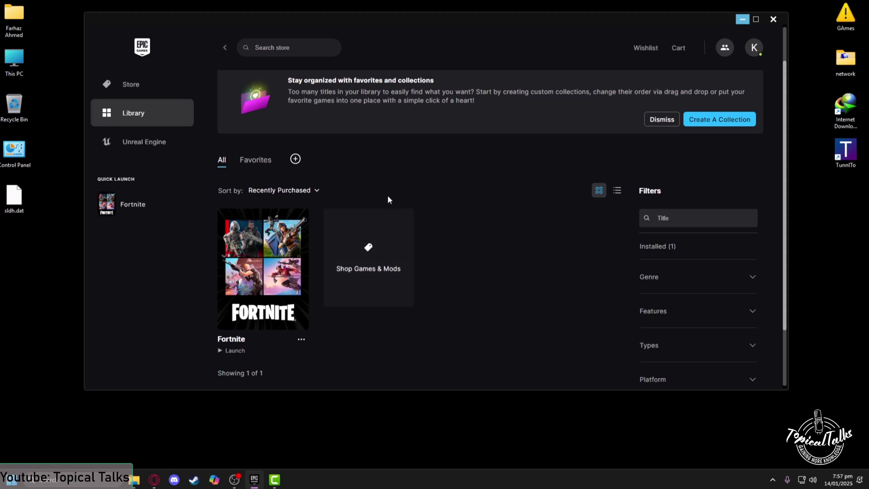
pyautogui.rightClick(263, 250)
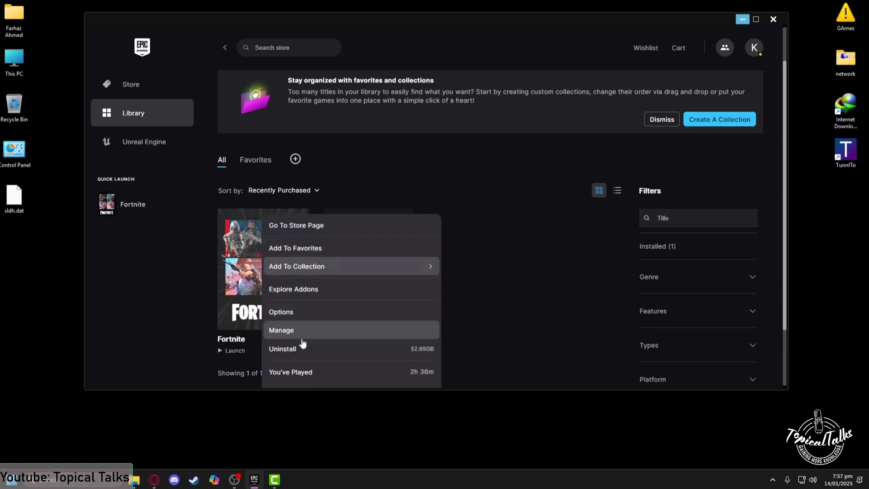
pyautogui.click(290, 329)
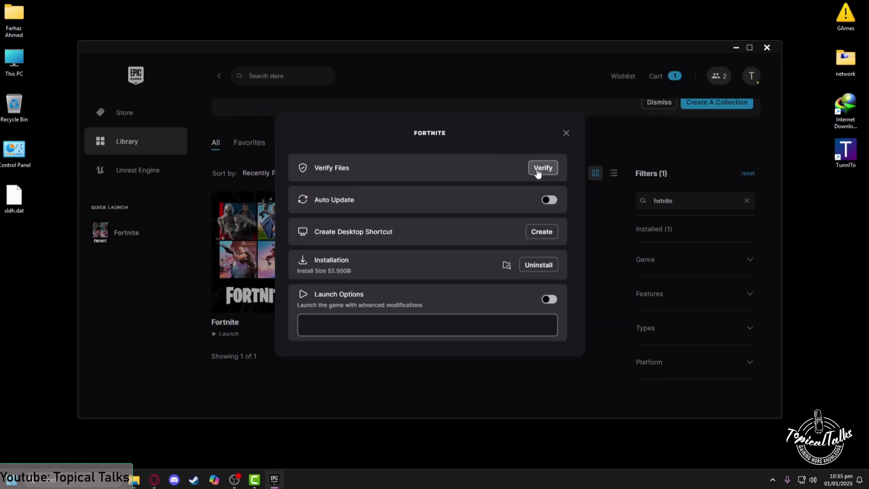
pyautogui.click(537, 171)
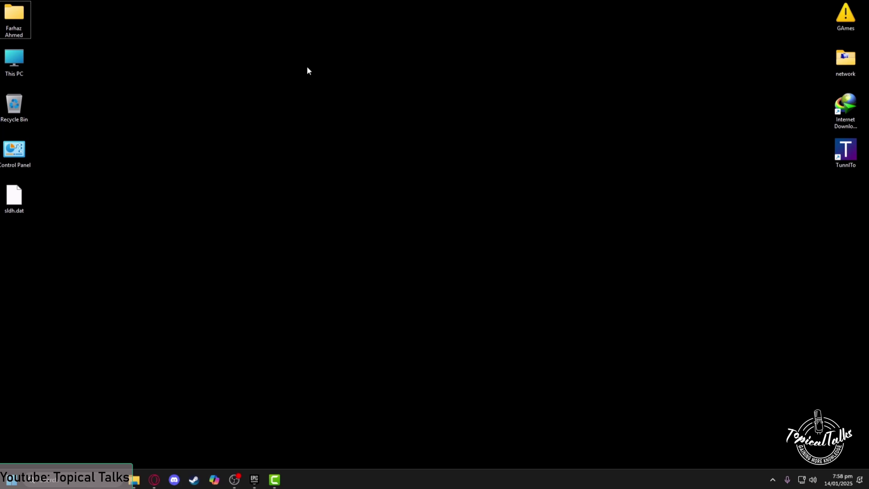
# Step: Bring up the Run dialog and open the temporary files folder with %temp%
pyautogui.click(67, 481)
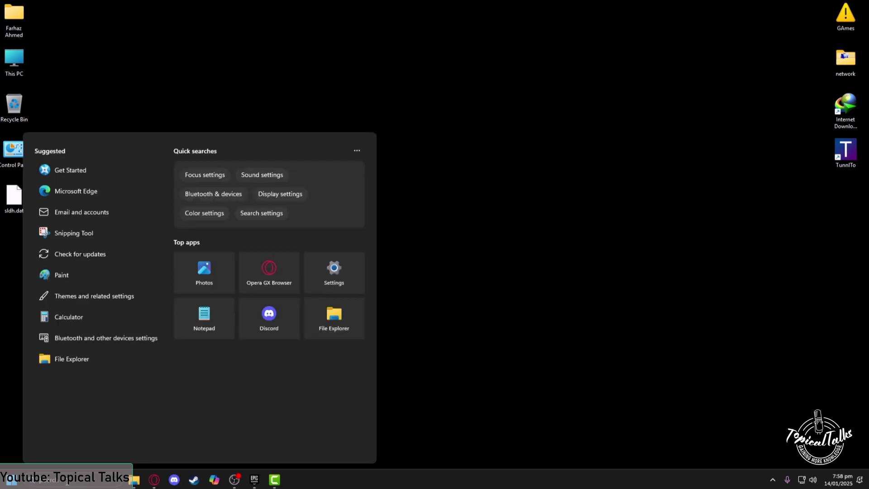
pyautogui.write('run')
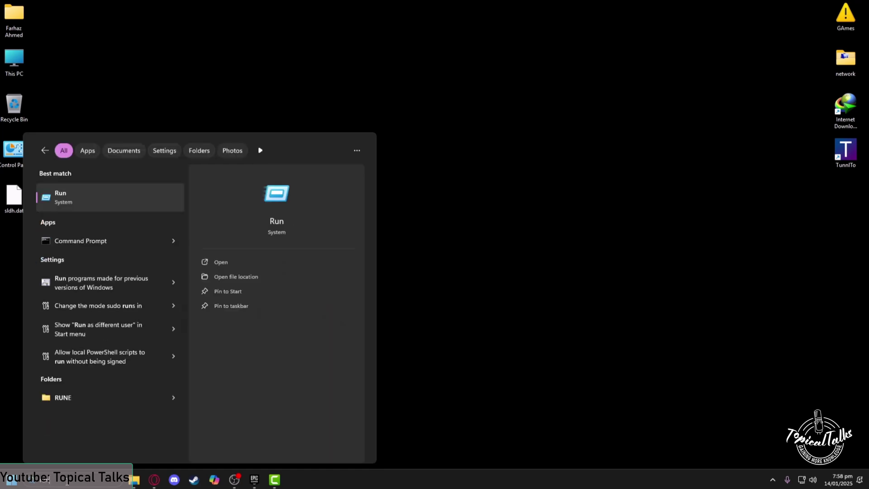
pyautogui.press('Return')
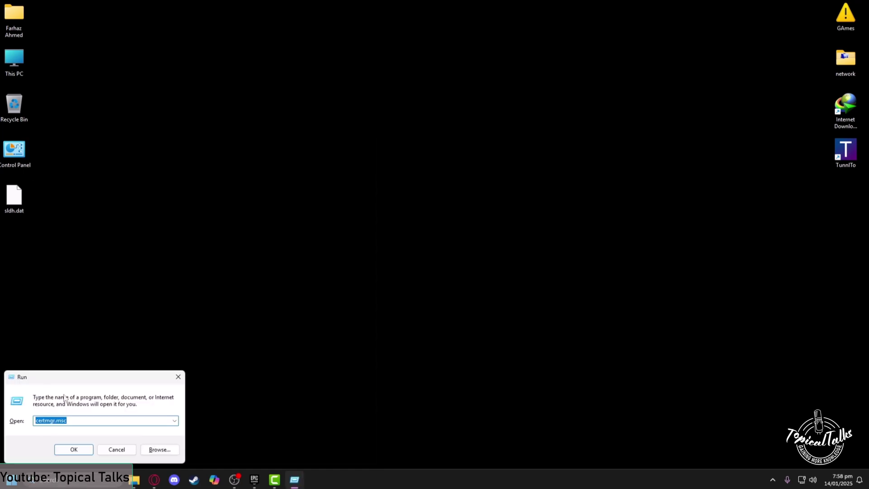
pyautogui.moveTo(92, 387); pyautogui.dragTo(381, 220)
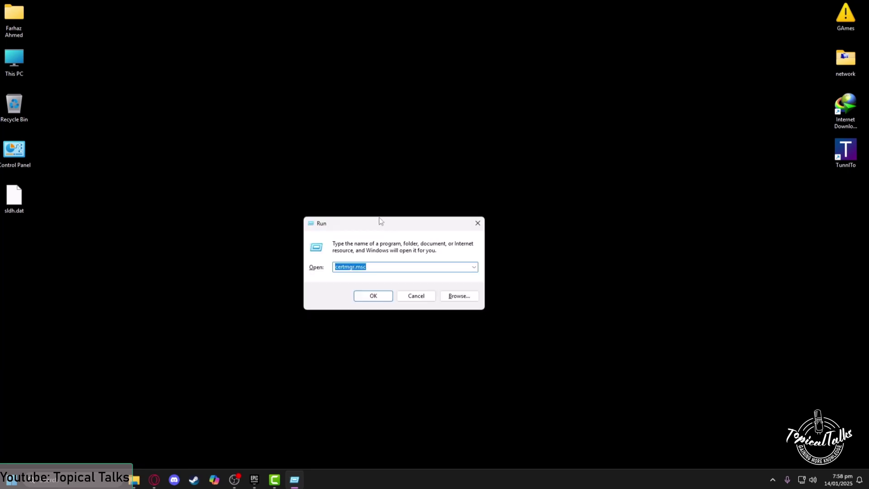
pyautogui.write('%temp')
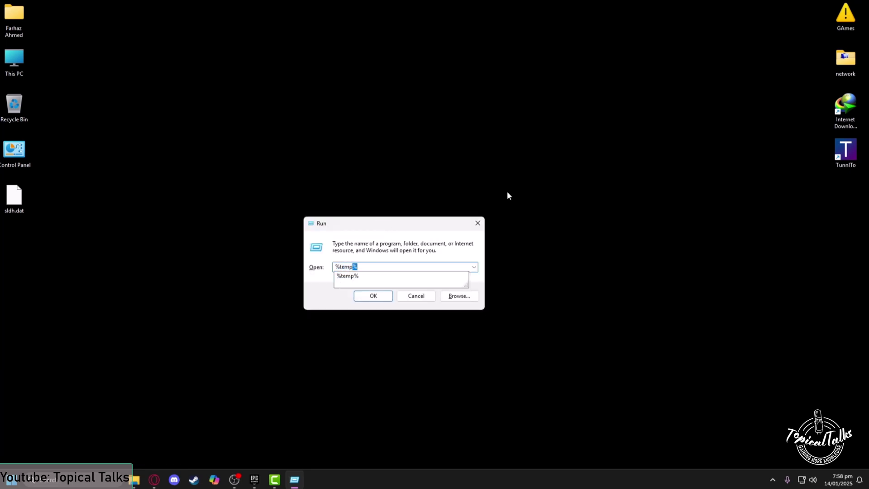
pyautogui.write('%')
pyautogui.click(367, 297)
# Step: Delete everything in the Temp folder, skipping all files that are in use, and return to the desktop
pyautogui.scroll(-20, 482, 181)
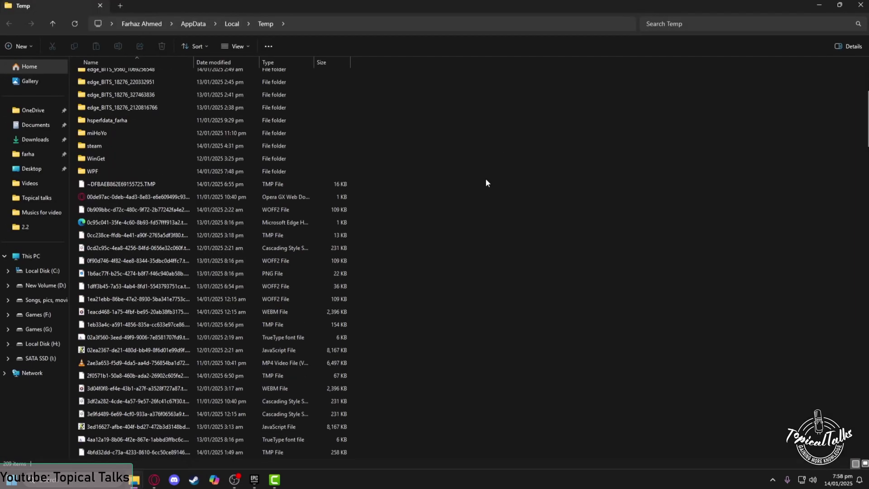
pyautogui.scroll(-2, 490, 191)
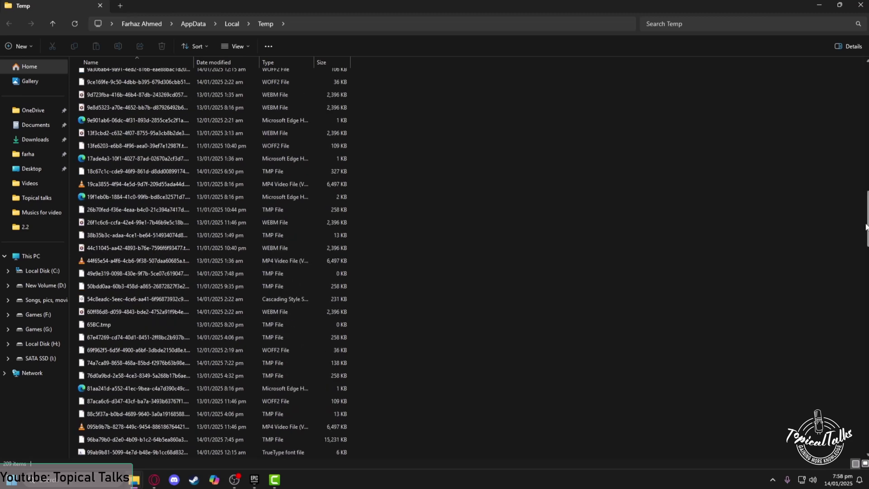
pyautogui.scroll(20, 742, 71)
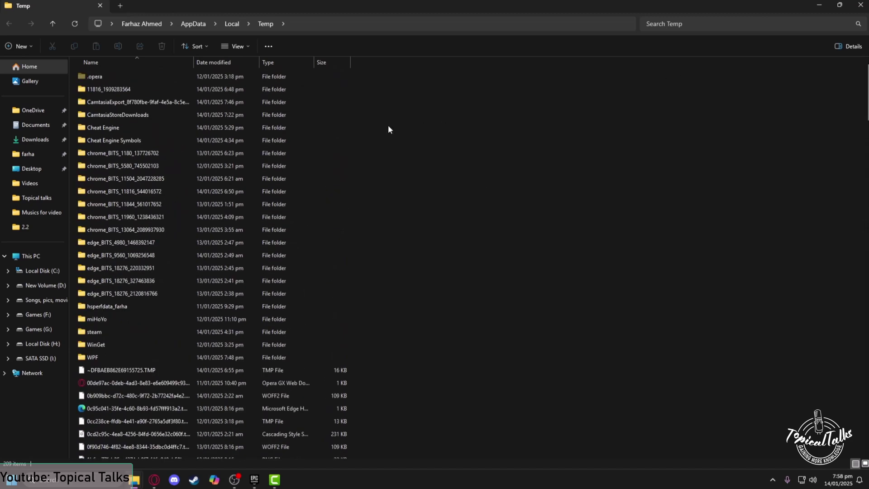
pyautogui.moveTo(444, 74); pyautogui.dragTo(194, 463)
pyautogui.rightClick(151, 284)
pyautogui.click(146, 288)
pyautogui.rightClick(245, 367)
pyautogui.click(329, 338)
pyautogui.hotkey('ctrl', 'a')
pyautogui.press('Delete')
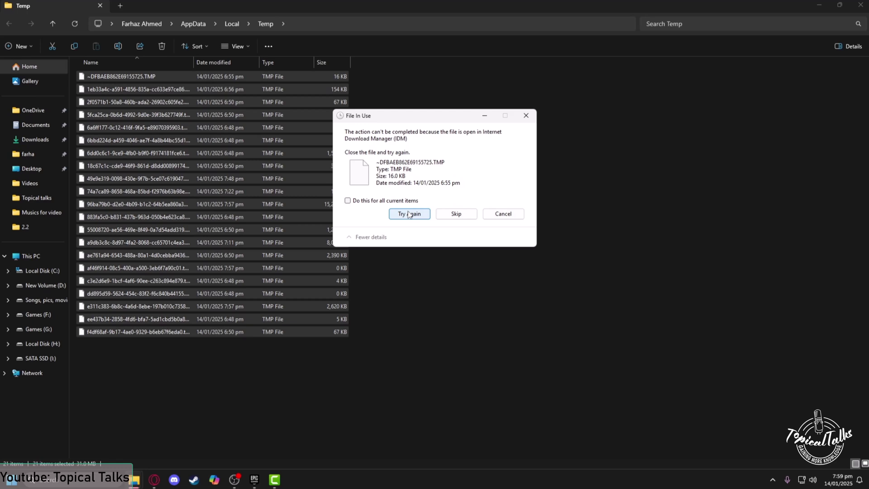
pyautogui.click(367, 203)
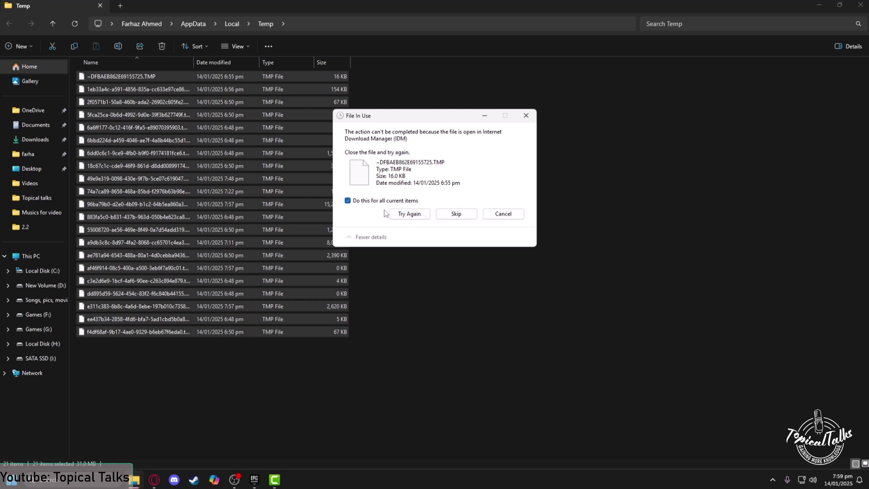
pyautogui.click(456, 214)
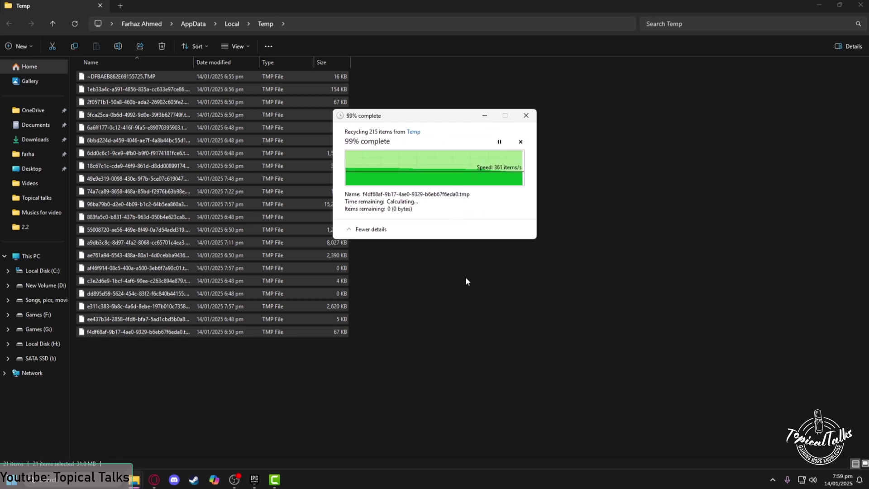
pyautogui.press('super+d')
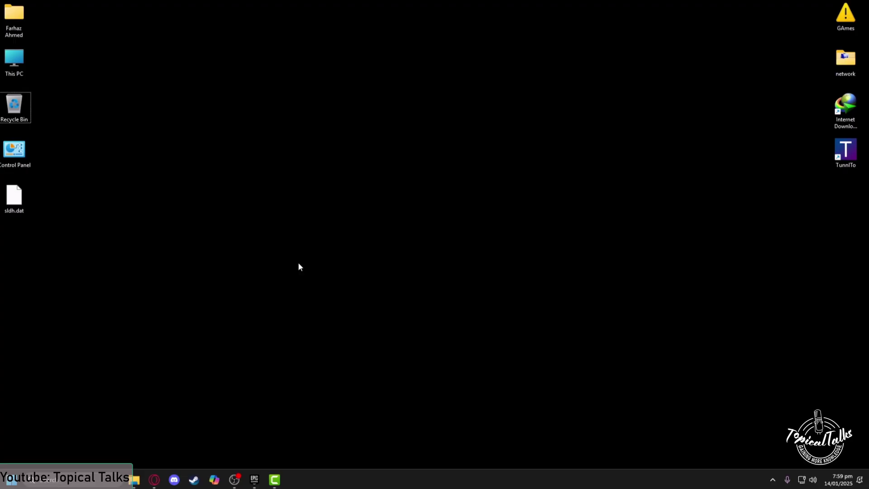
# Step: Bring up the Run dialog and open the local application data folder with %localappdata%
pyautogui.press('super')
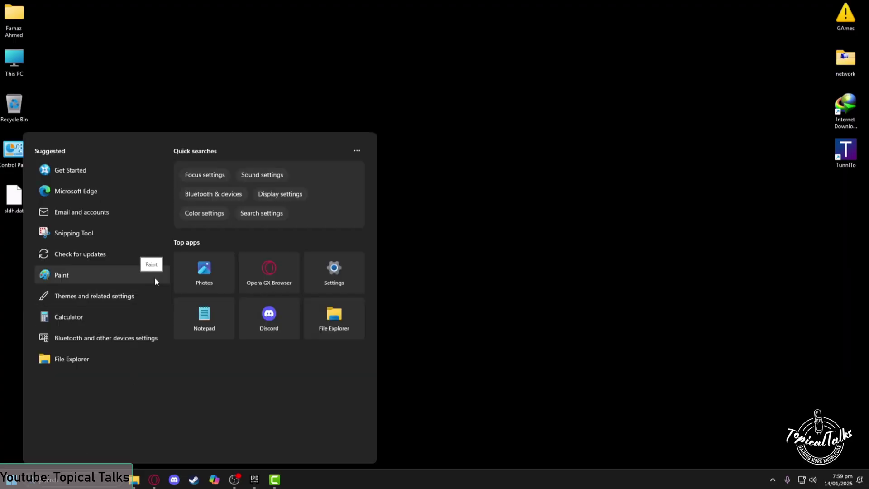
pyautogui.write('run')
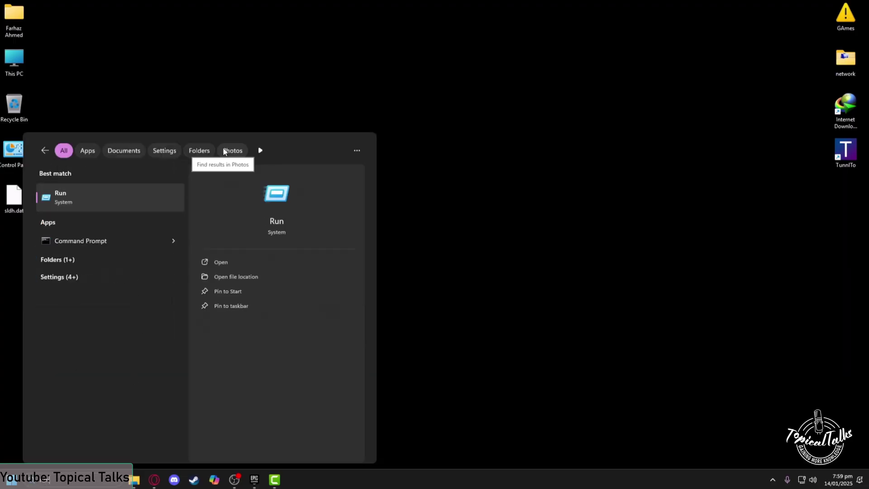
pyautogui.press('Return')
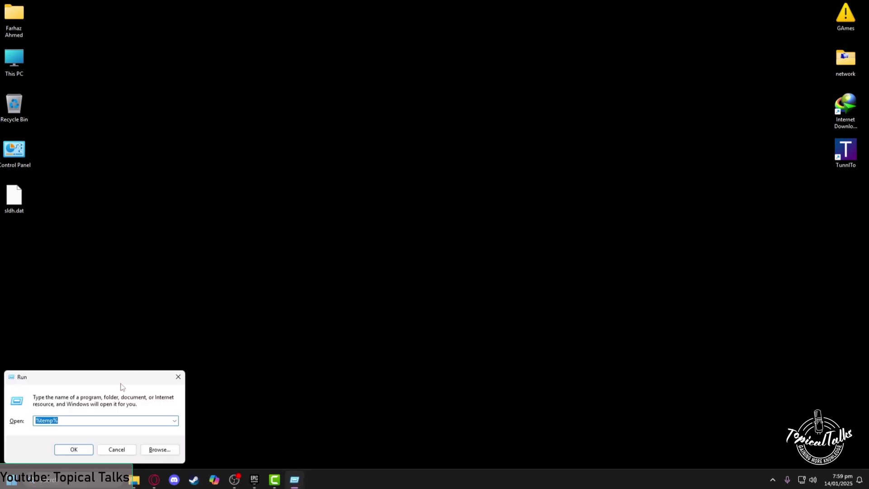
pyautogui.moveTo(123, 386); pyautogui.dragTo(401, 192)
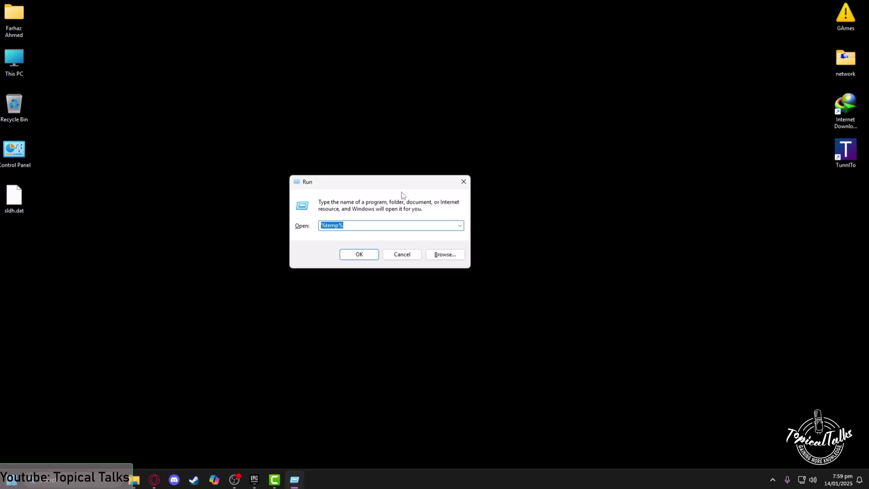
pyautogui.write('%locala')
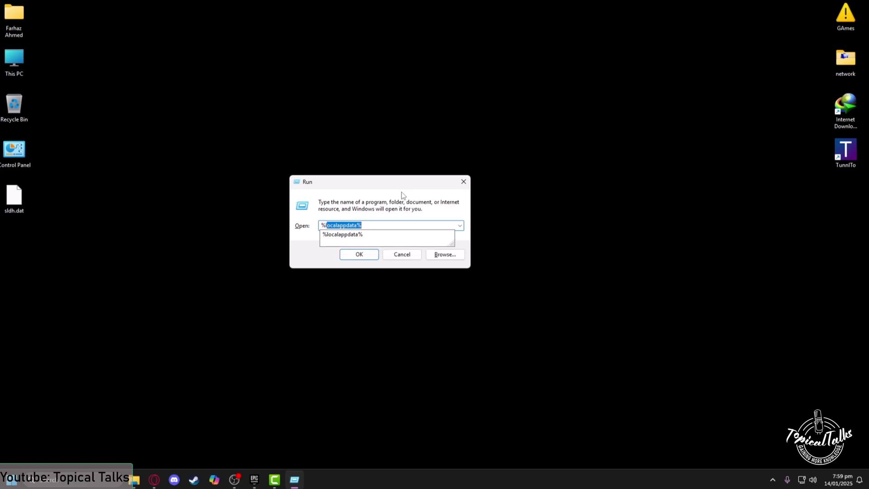
pyautogui.write('ppdata%')
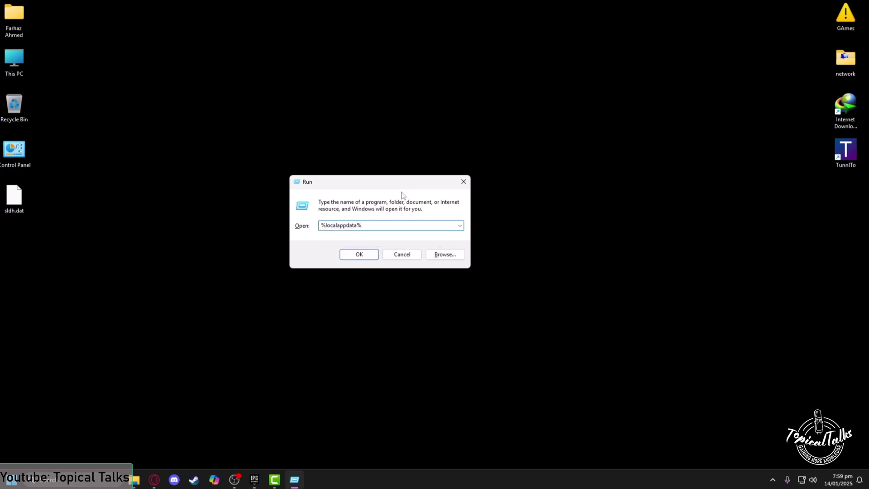
pyautogui.click(354, 254)
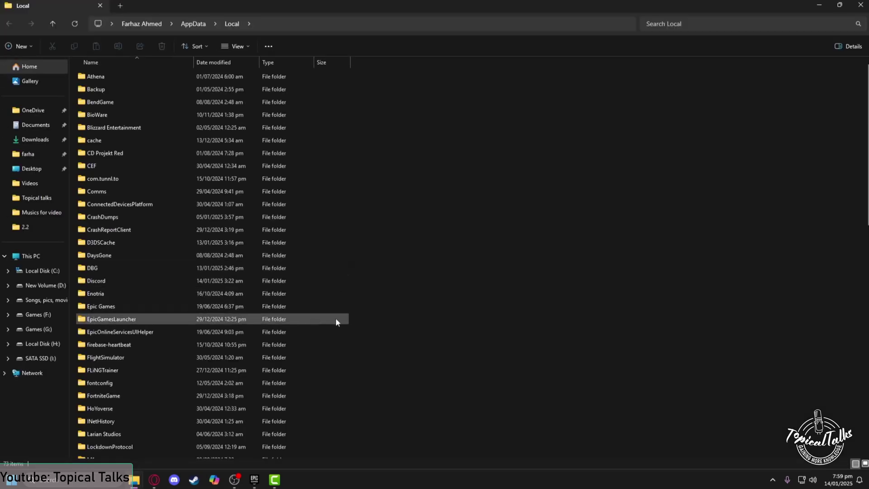
# Step: Go into the FortniteGame folder and on through Saved and Config to the WindowsClient folder
pyautogui.click(105, 396)
pyautogui.doubleClick(105, 397)
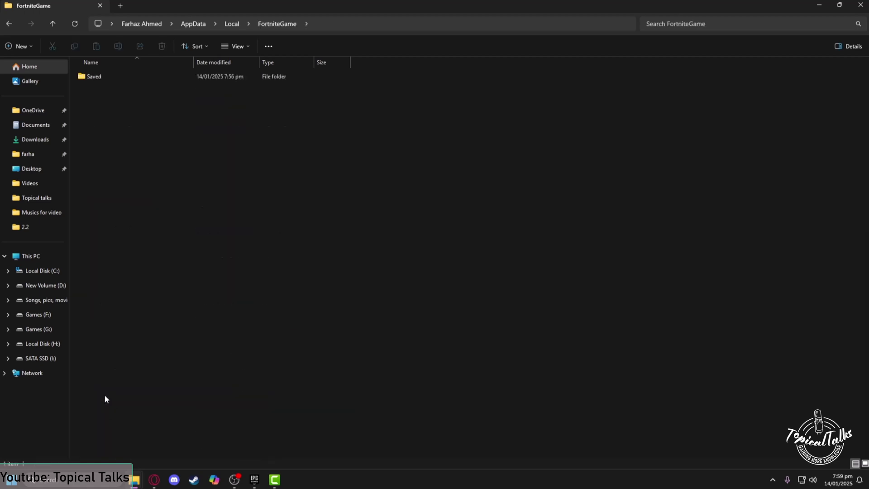
pyautogui.doubleClick(95, 78)
pyautogui.doubleClick(94, 89)
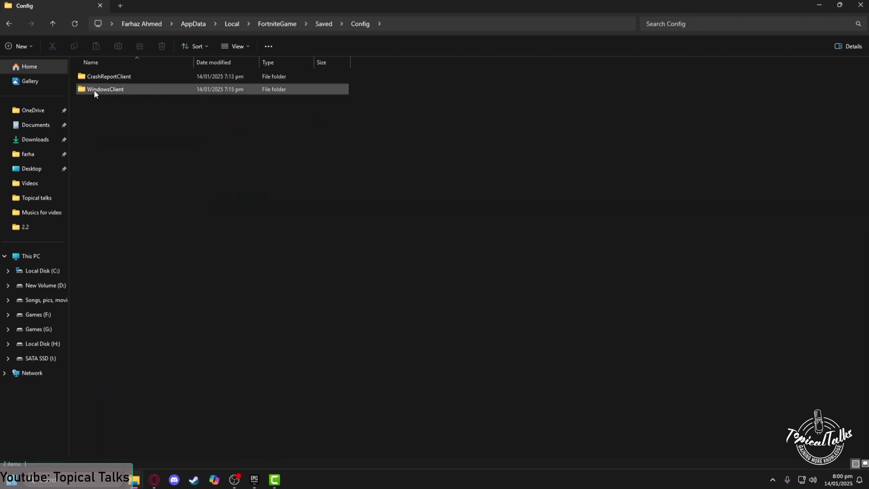
pyautogui.doubleClick(101, 90)
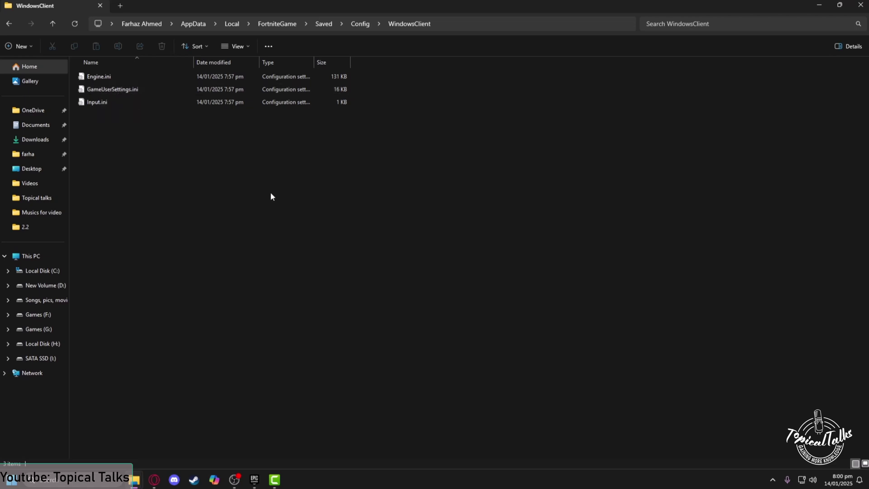
# Step: Check the attributes of GameUserSettings.ini in its file properties, and close the folder window
pyautogui.rightClick(101, 89)
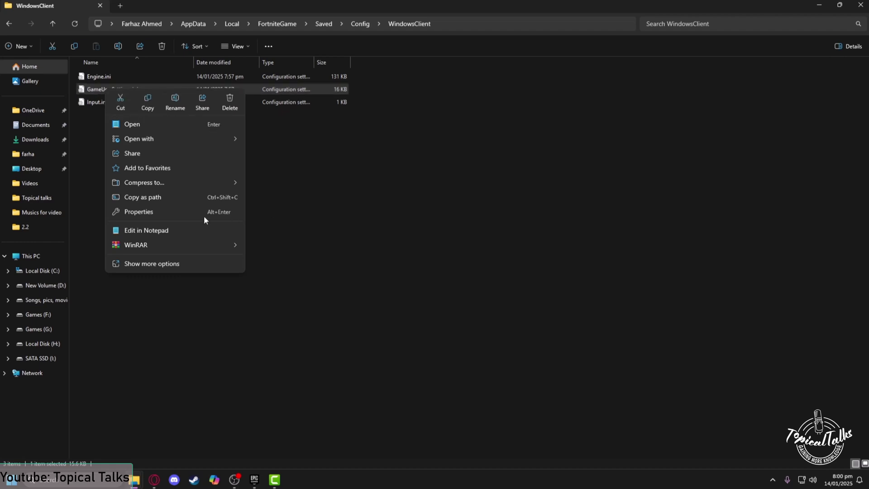
pyautogui.click(150, 211)
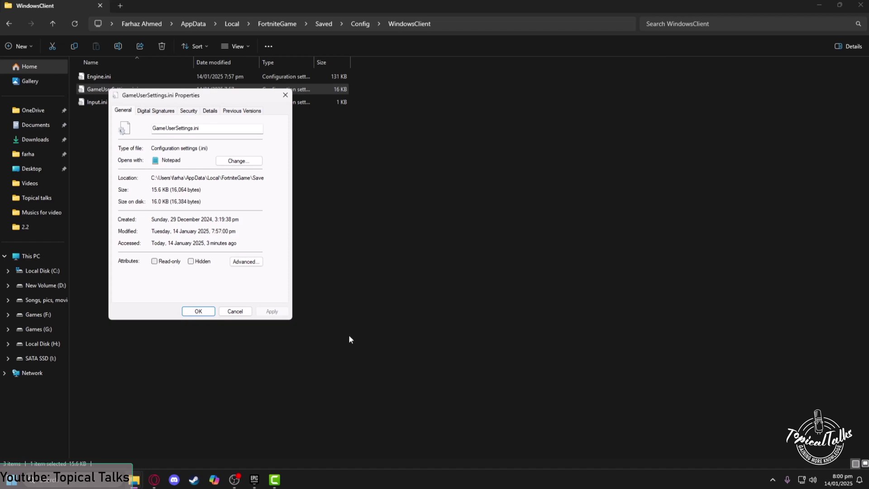
pyautogui.click(198, 312)
pyautogui.click(860, 6)
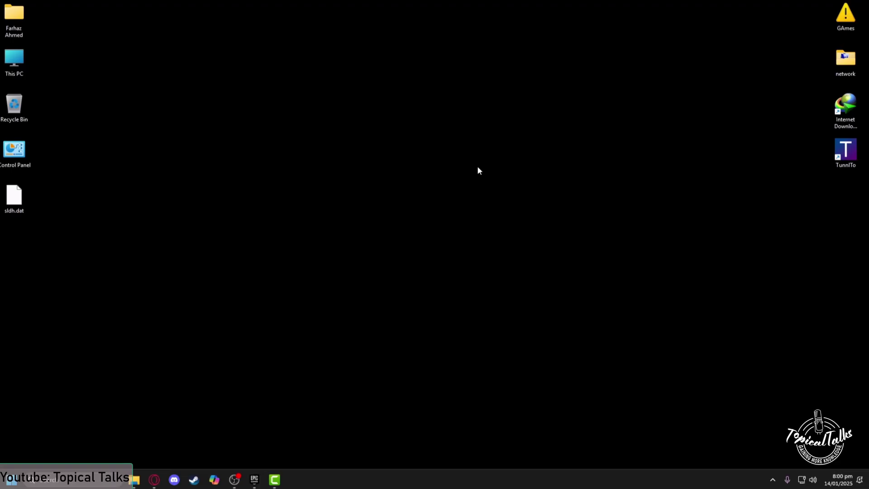